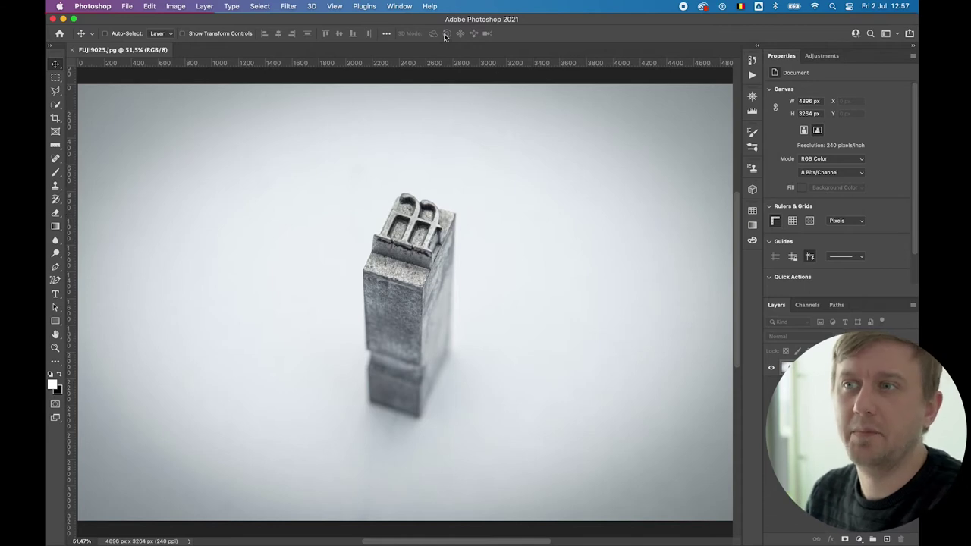
- Create a new action 'fotoshoot loden letters' in Default Actions and start recording it
left_click(400, 6)
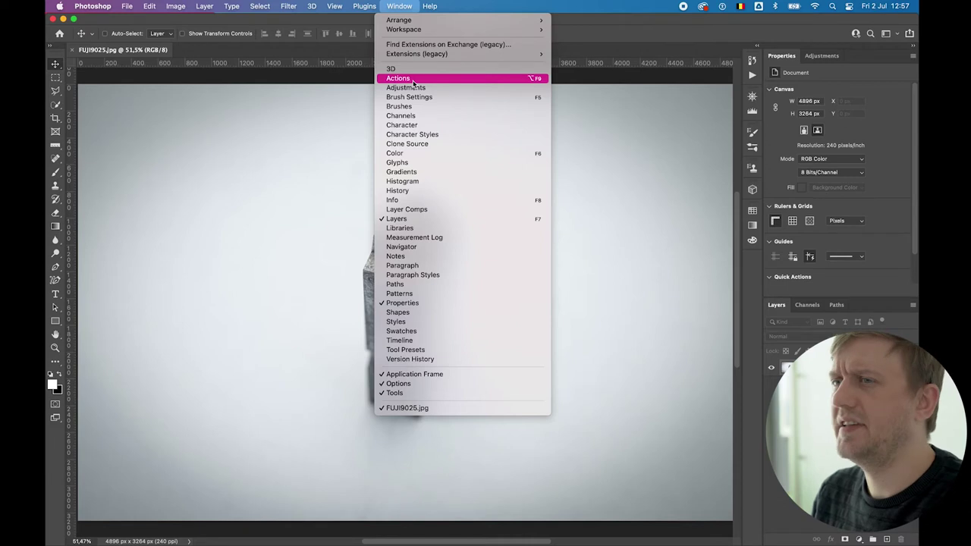
left_click(400, 78)
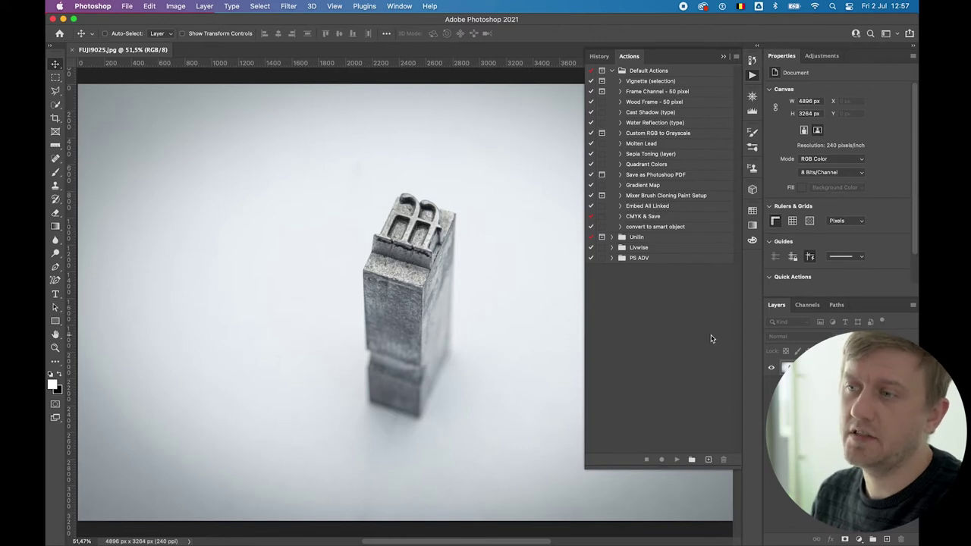
left_click(709, 461)
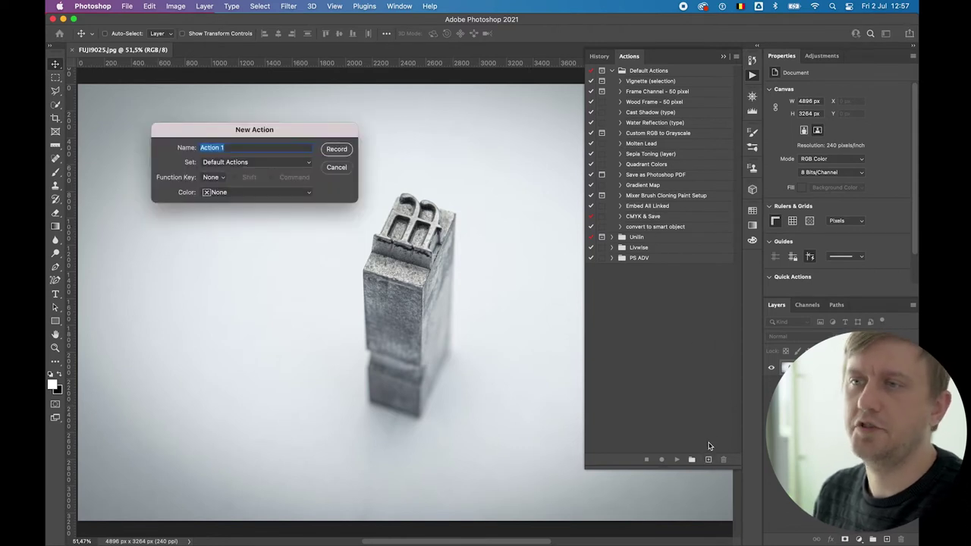
type("fot")
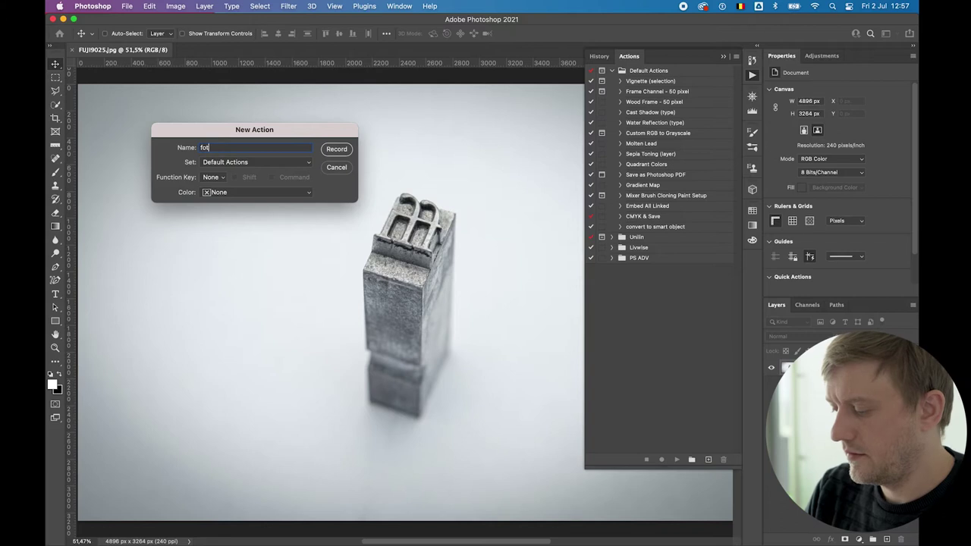
type("oshoot loden letters")
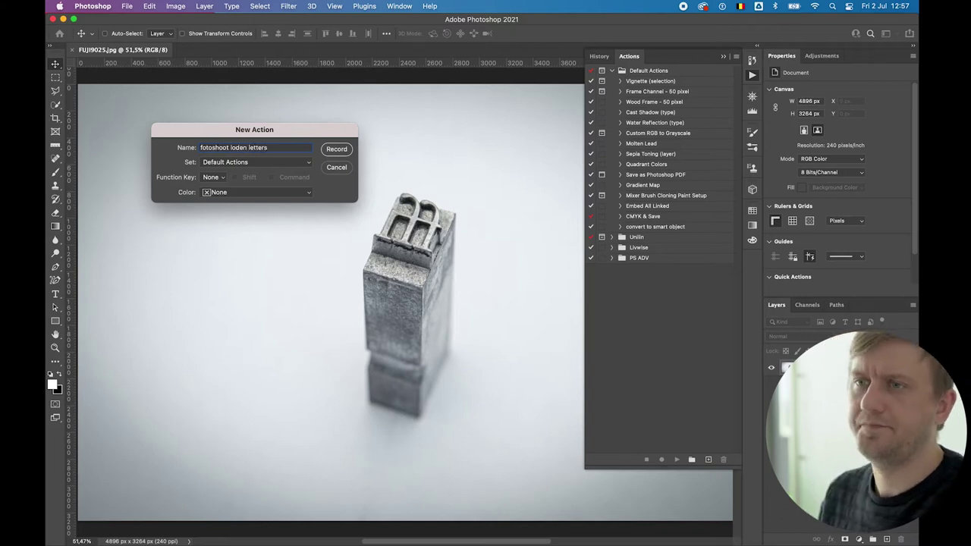
left_click(335, 149)
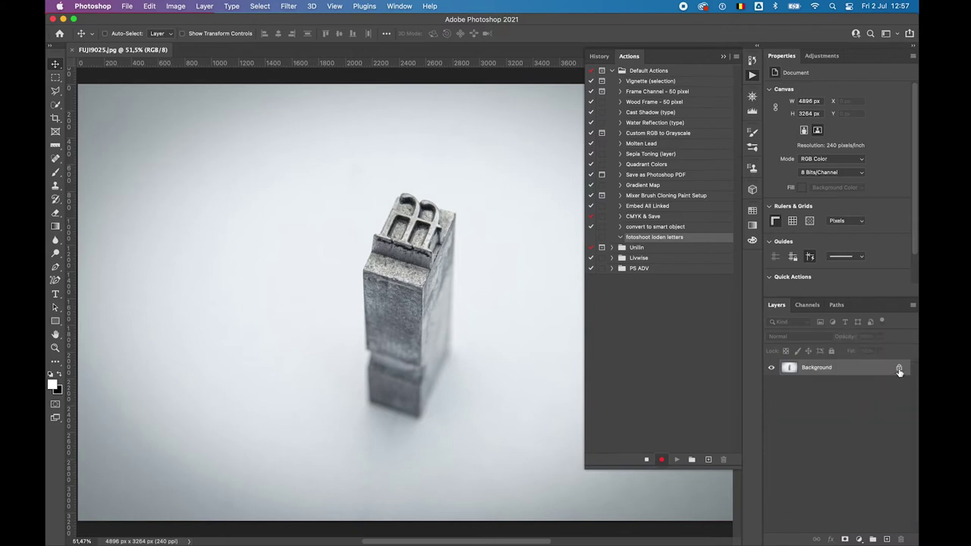
- Unlock the Background into Layer 0 and convert Layer 0 to a smart object
left_click(898, 369)
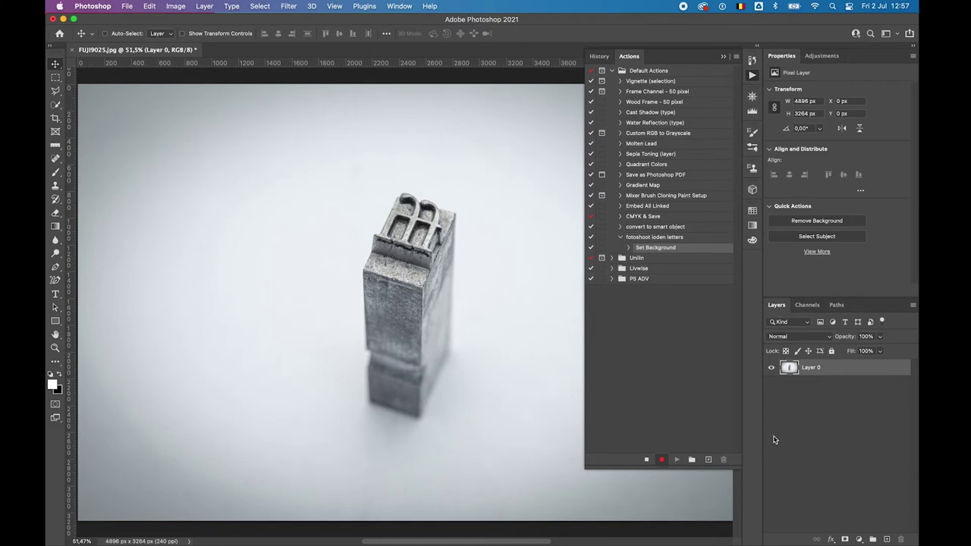
right_click(835, 369)
left_click(784, 188)
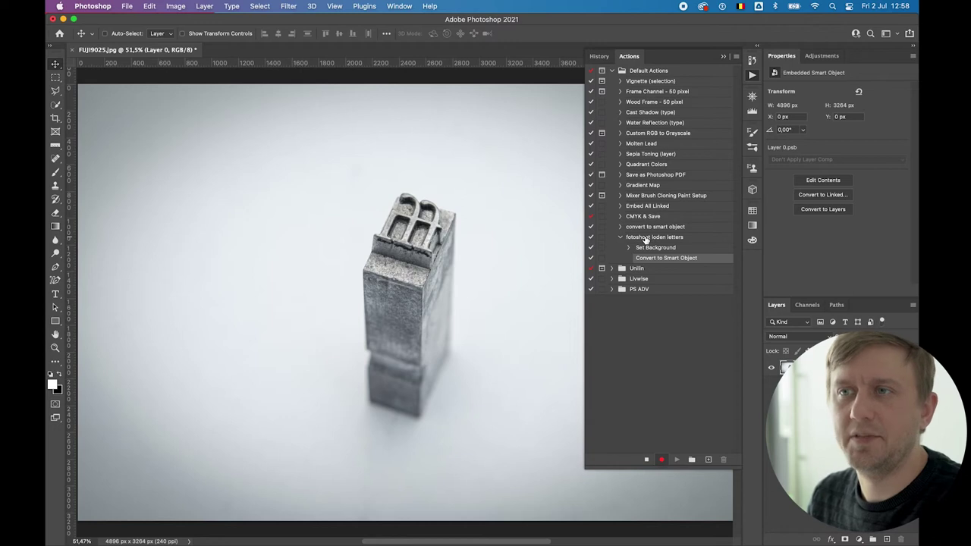
- Apply a Lens Correction filter with Custom Vertical Perspective set to +28
left_click(288, 6)
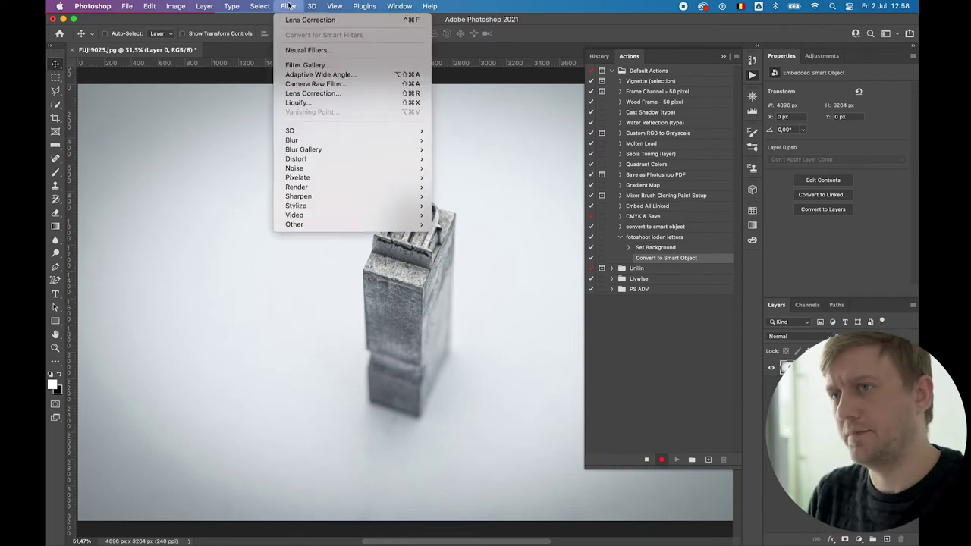
left_click(340, 93)
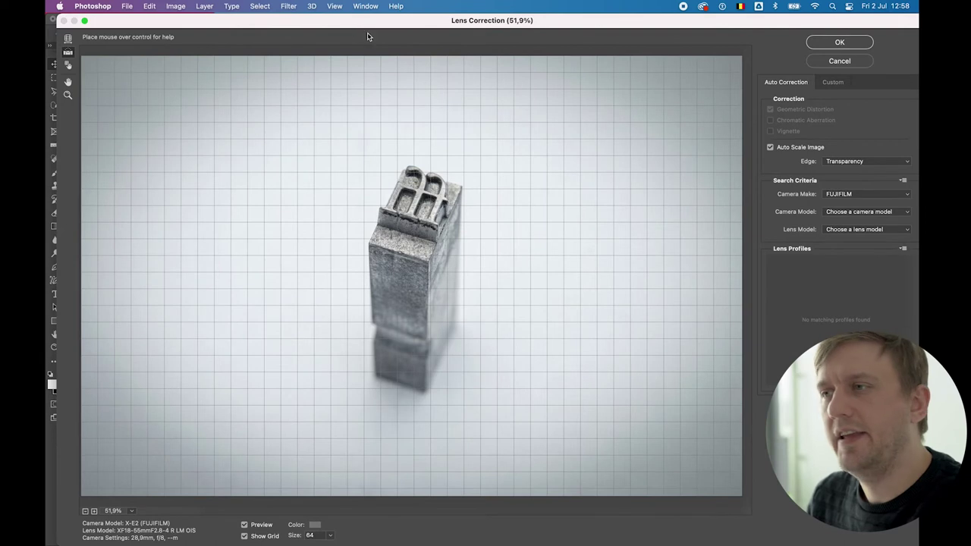
left_click(831, 82)
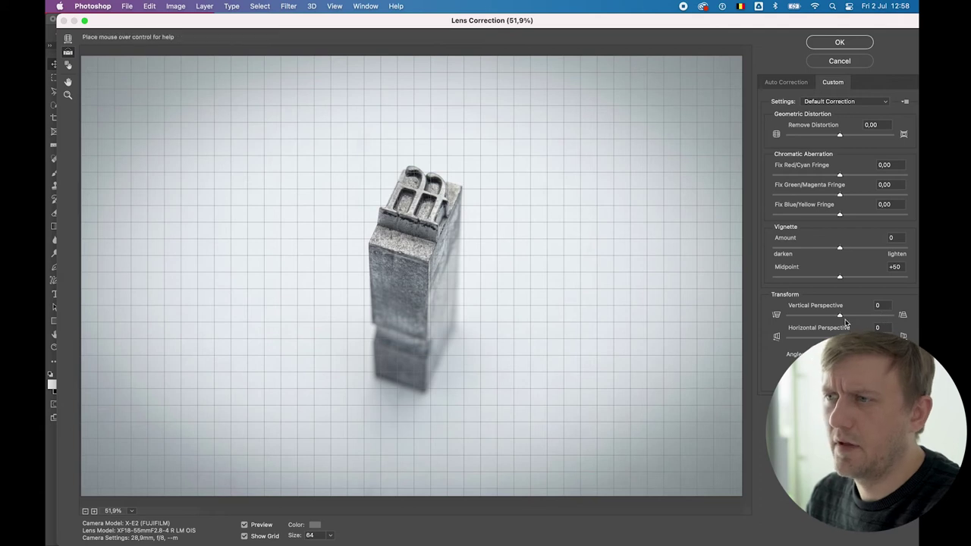
mouse_move(840, 319)
left_mouse_down()
mouse_move(832, 319)
mouse_move(855, 319)
left_mouse_up()
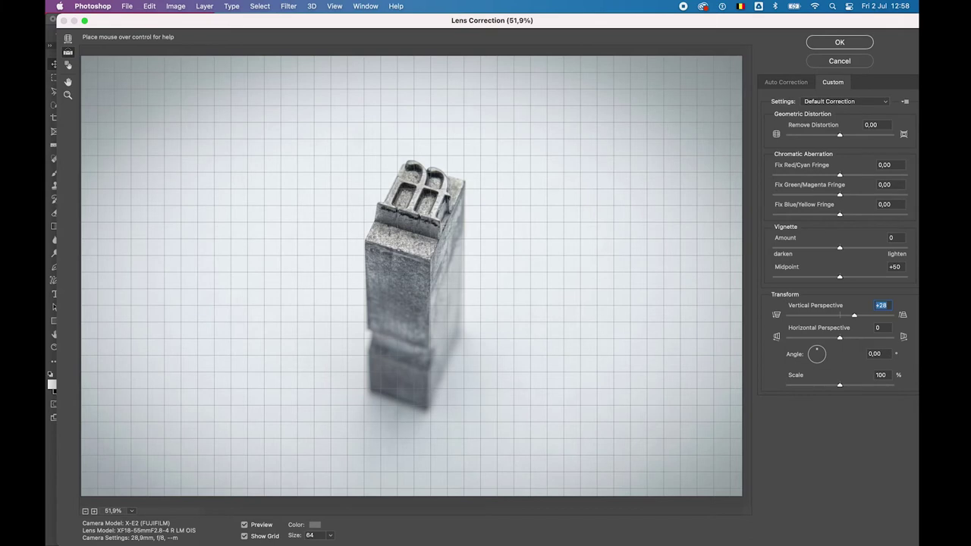
left_click(839, 42)
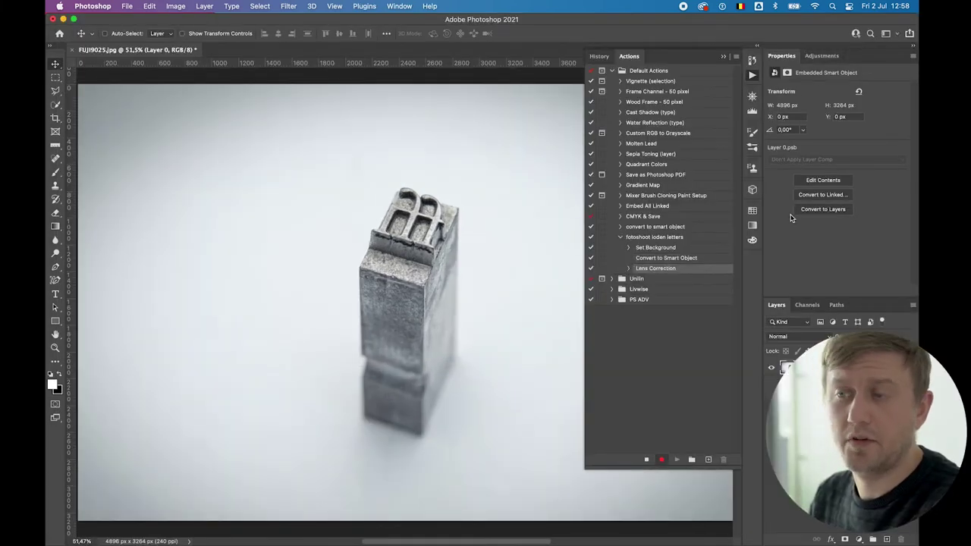
- Crop the photo to a 1:1 square of about 3018 px around the letter block
left_click(55, 118)
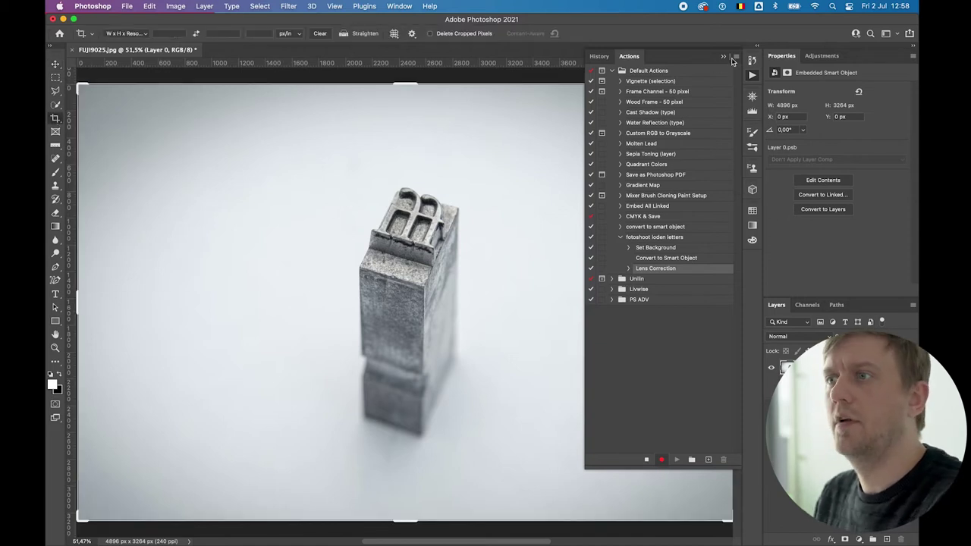
left_click(752, 74)
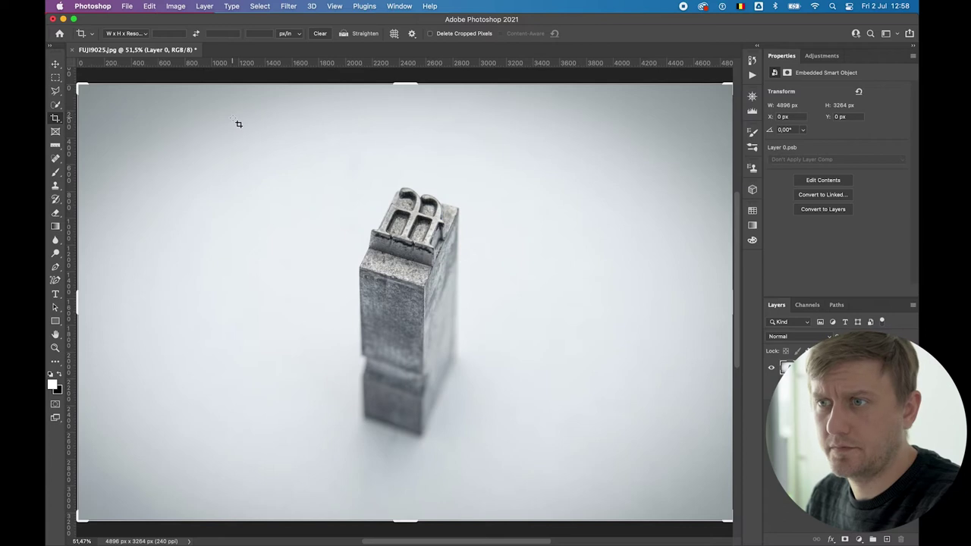
left_click_drag(79, 88, 185, 101)
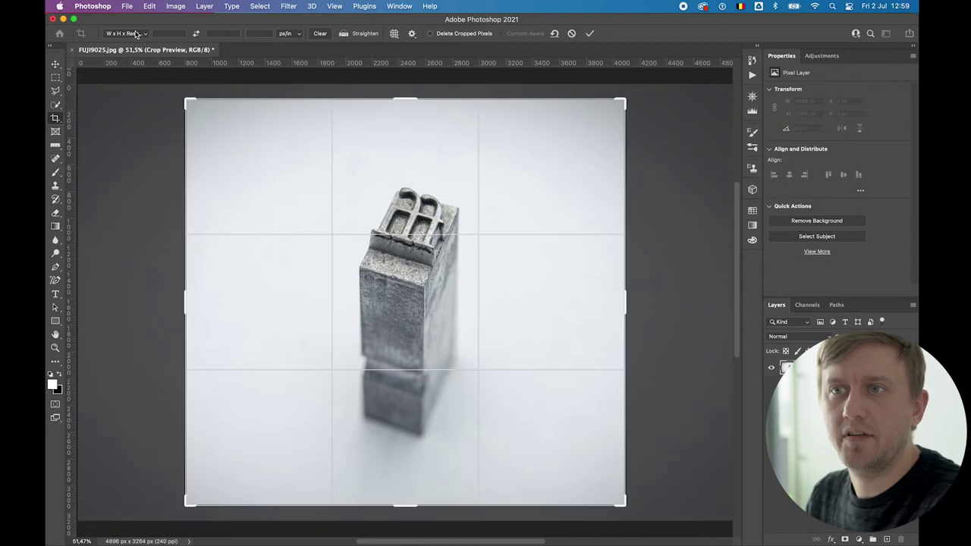
left_click(136, 34)
left_click(140, 59)
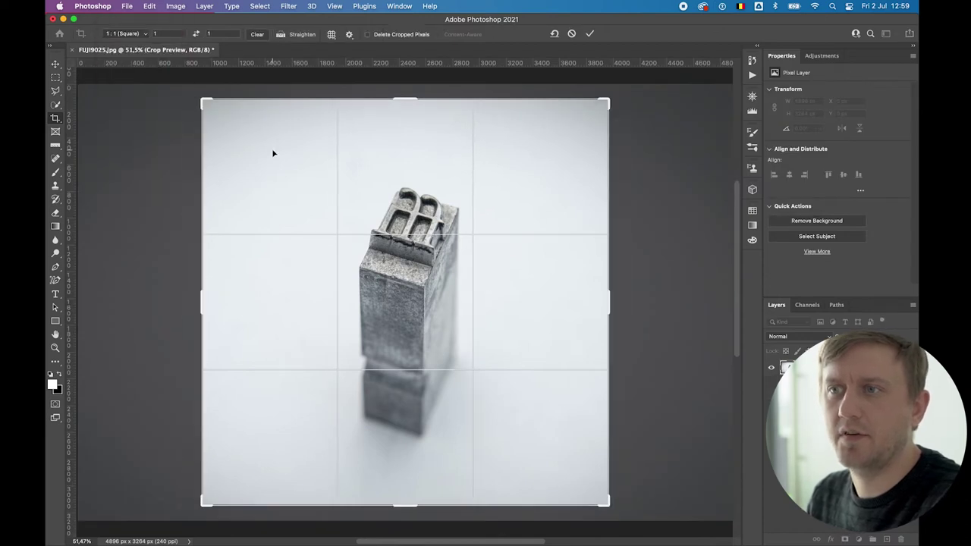
left_click(204, 102)
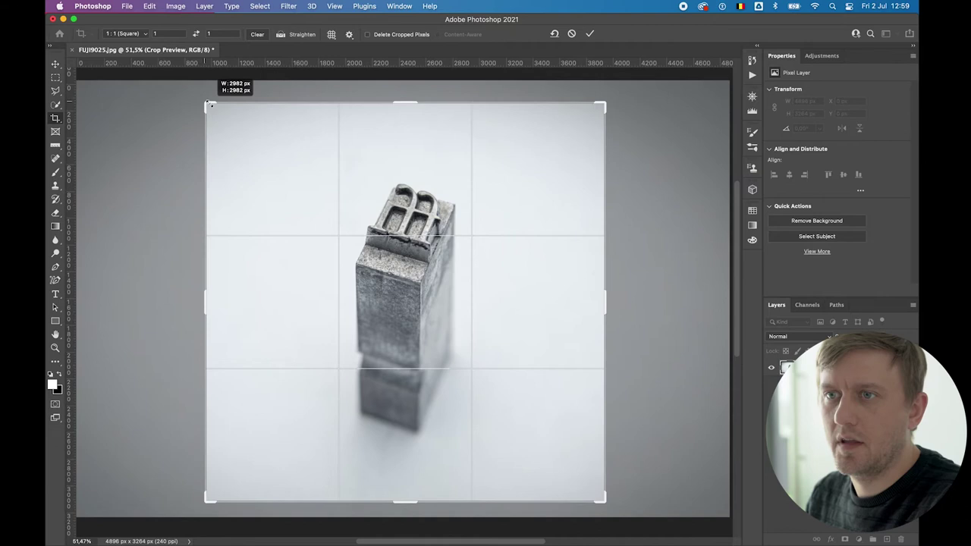
left_click_drag(205, 102, 207, 103)
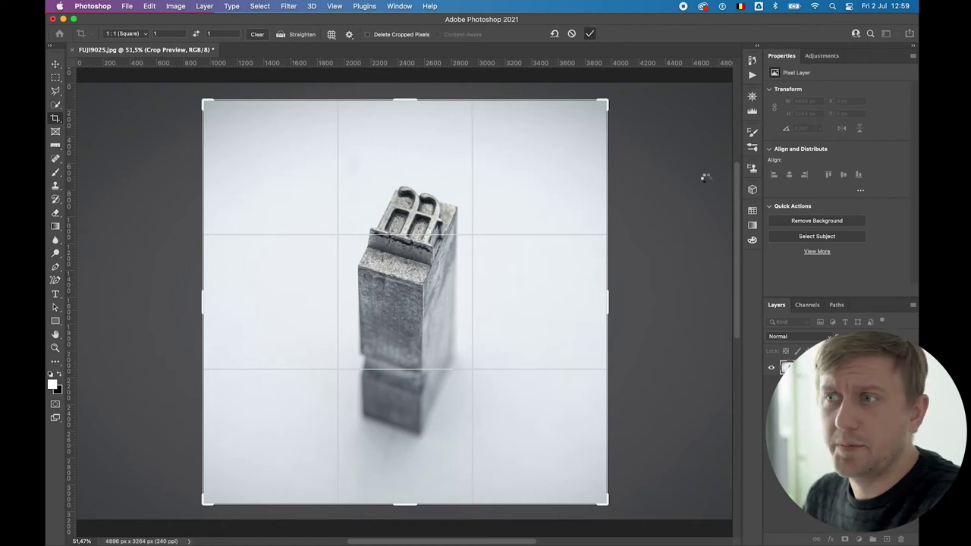
key("Return")
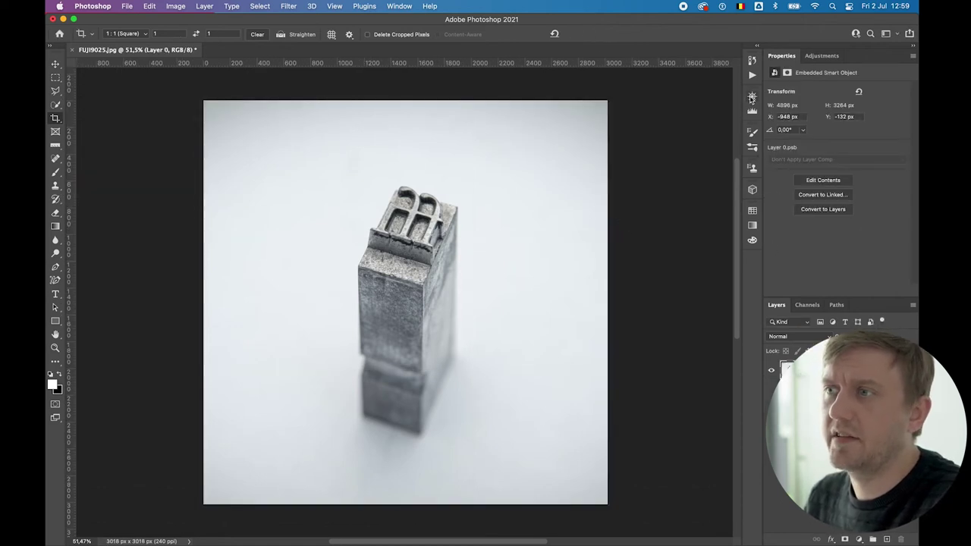
left_click(751, 76)
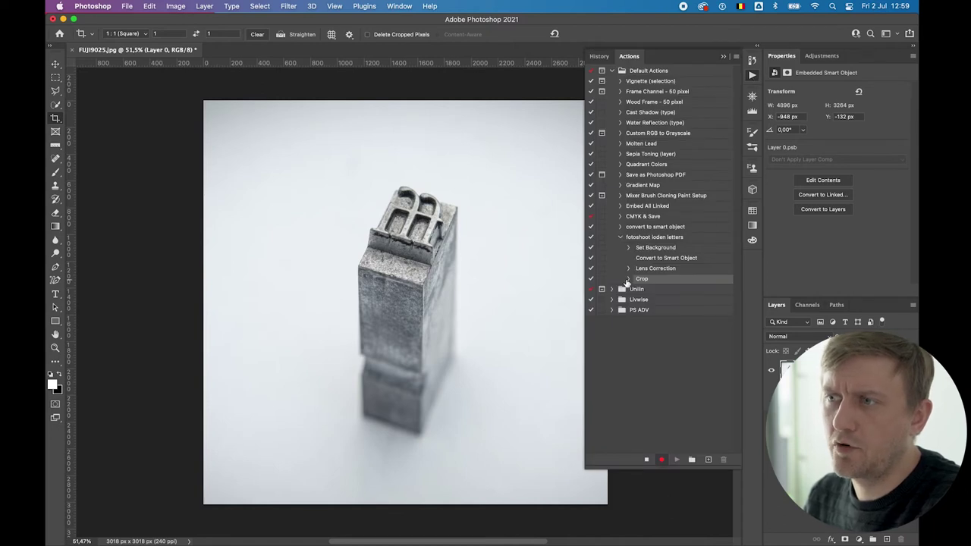
left_click(628, 279)
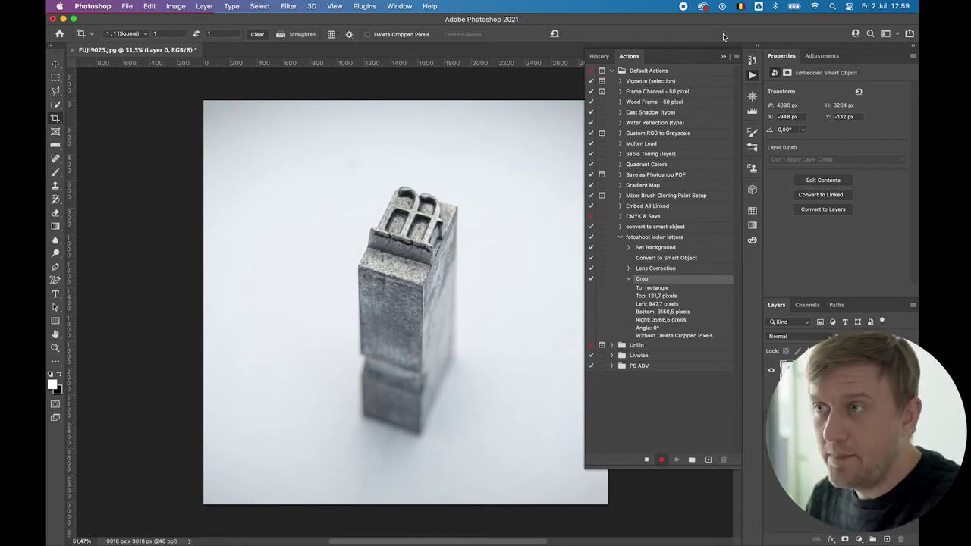
left_click(722, 56)
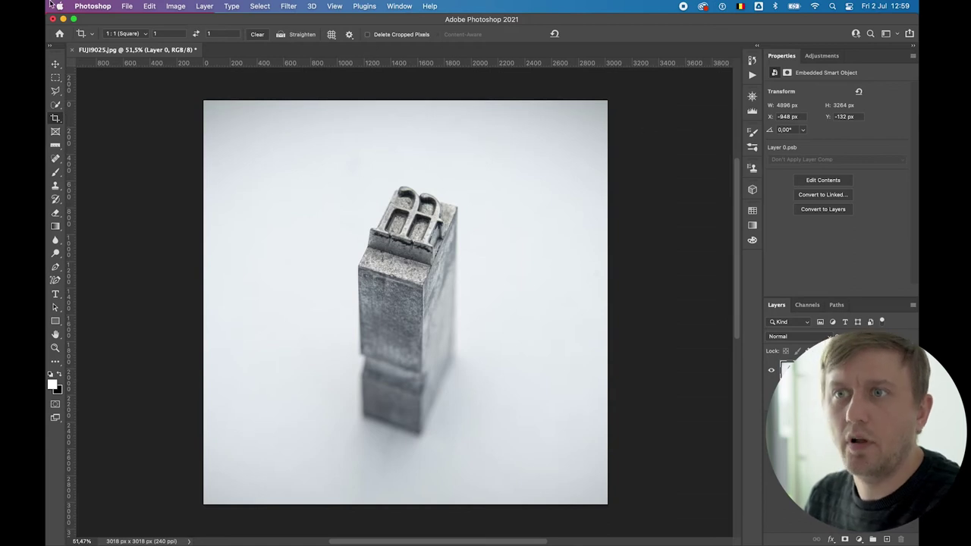
- Save the photo as FUJI9025.psd in a new output/psd folder, then close the document
left_click(128, 7)
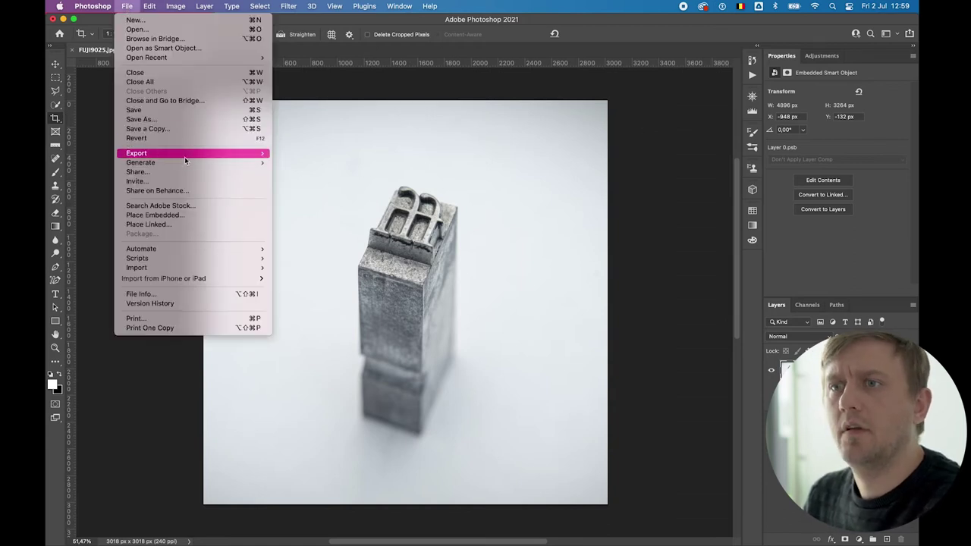
left_click(182, 114)
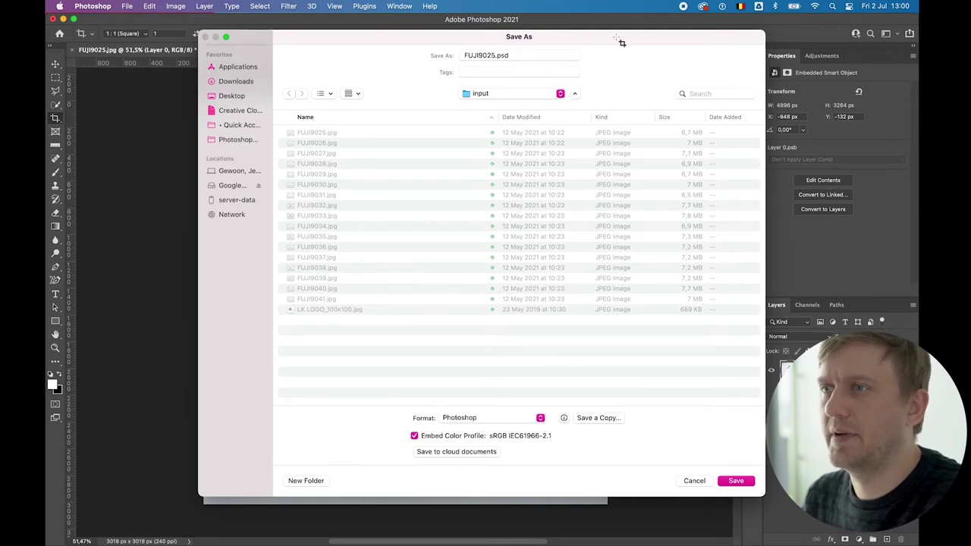
left_click_drag(618, 38, 584, 42)
key("super+Up")
double_click(326, 147)
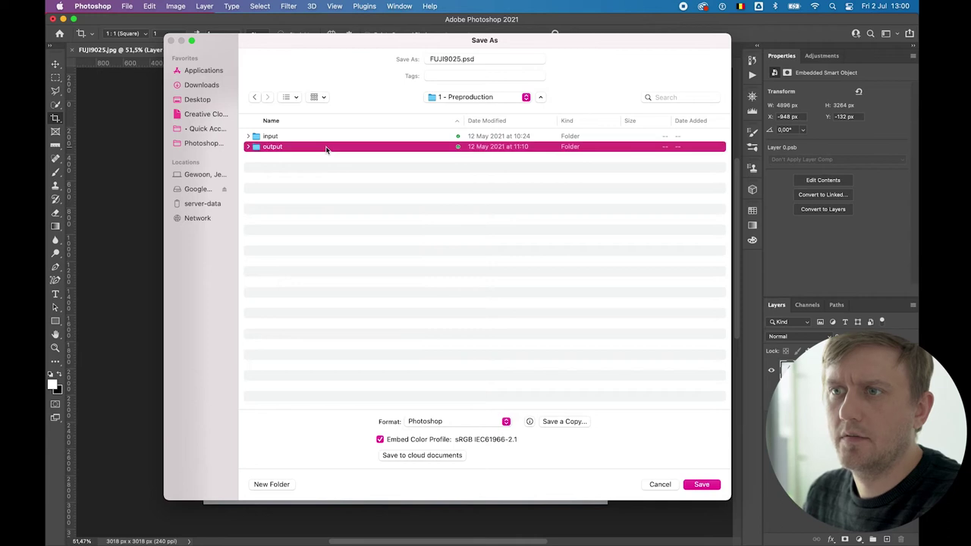
key("super+shift+n")
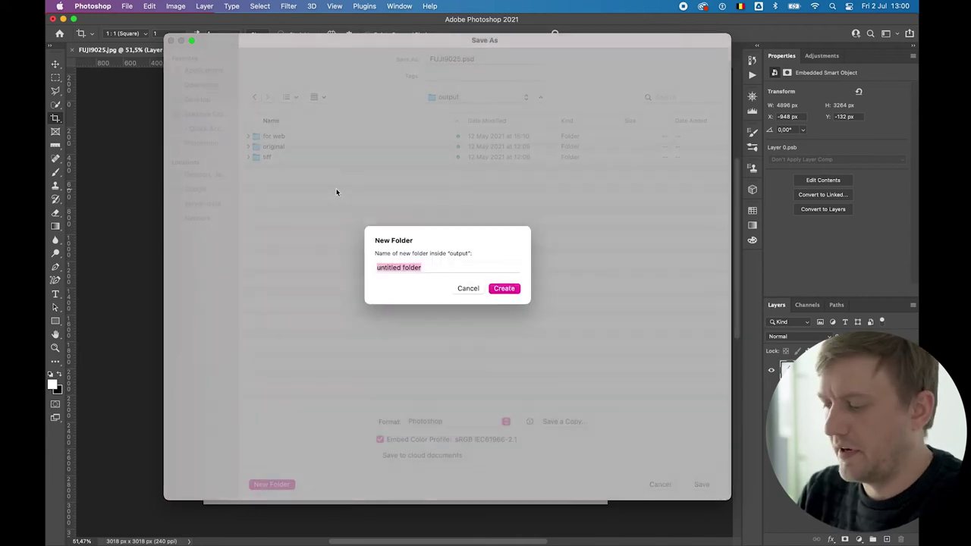
type("psd")
left_click(501, 290)
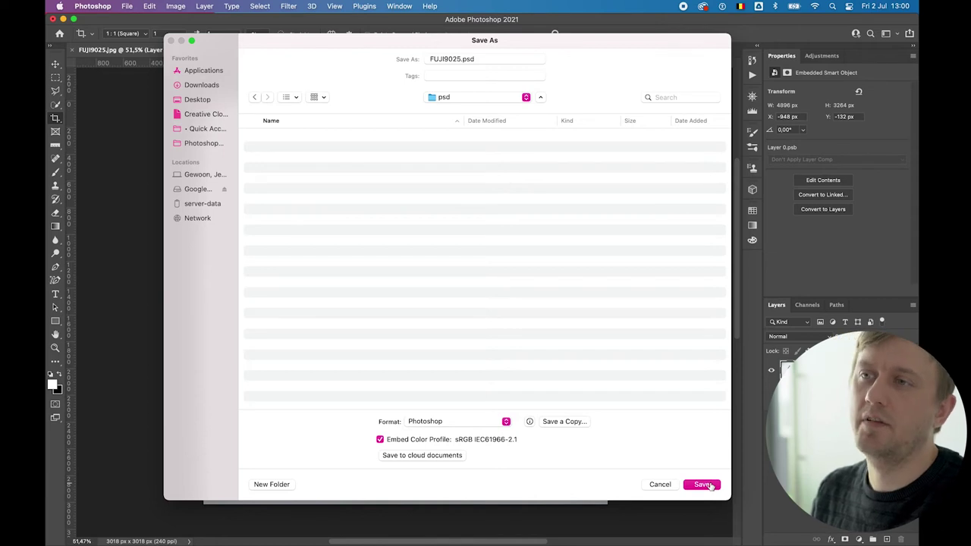
left_click(709, 485)
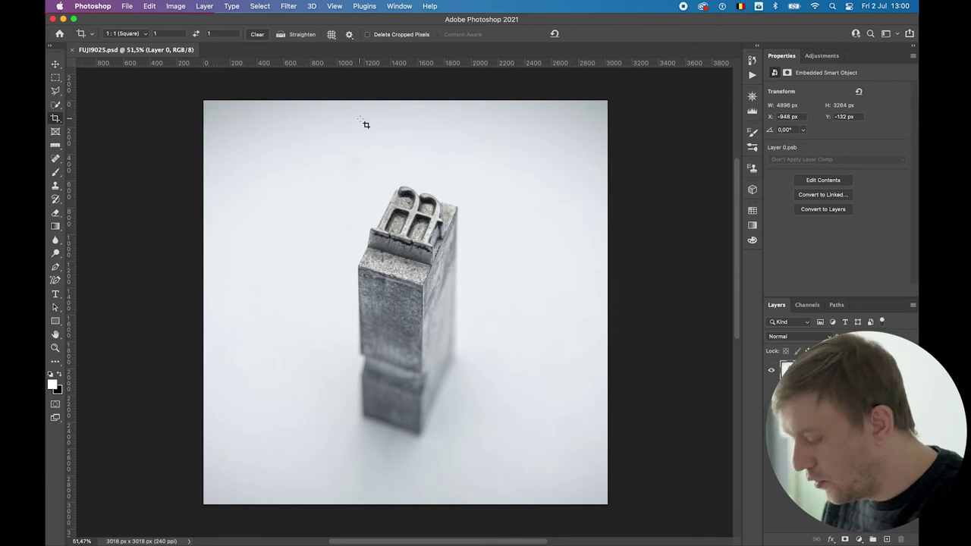
left_click(72, 50)
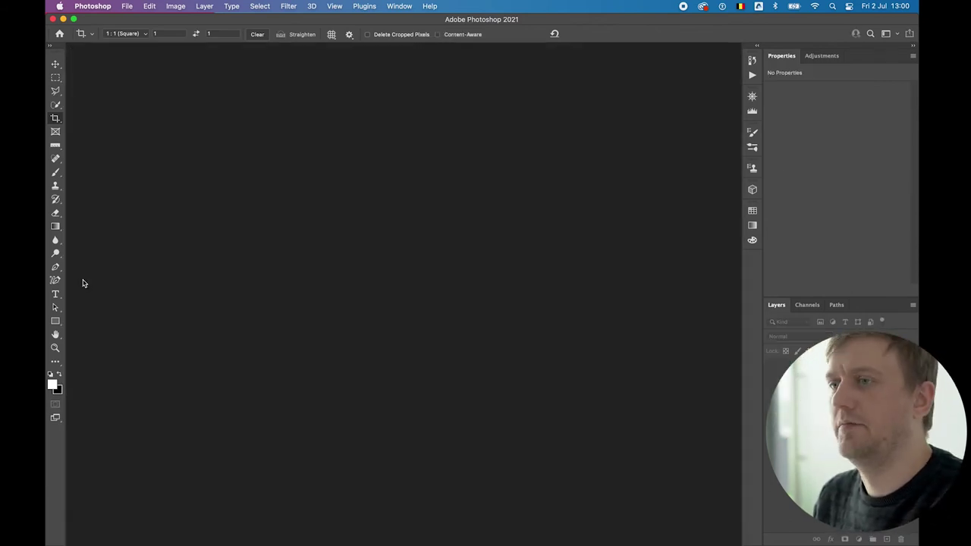
- From Finder's input folder, open FUJI9028, FUJI9031, FUJI9034 and FUJI9036 in Photoshop
key("super+Tab")
left_click(482, 149)
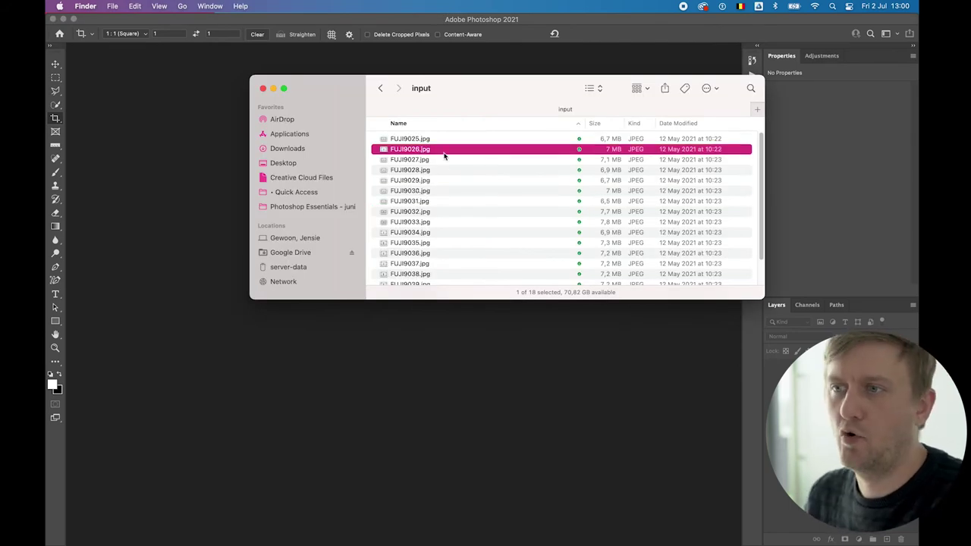
left_click(457, 171)
left_click(474, 201, "super")
left_click(472, 233, "super")
left_click(471, 253, "super")
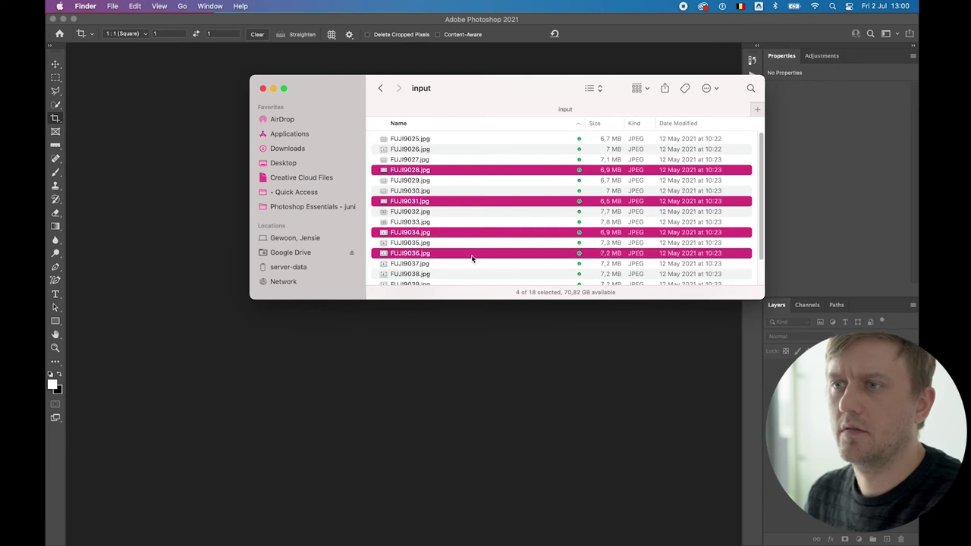
double_click(471, 256)
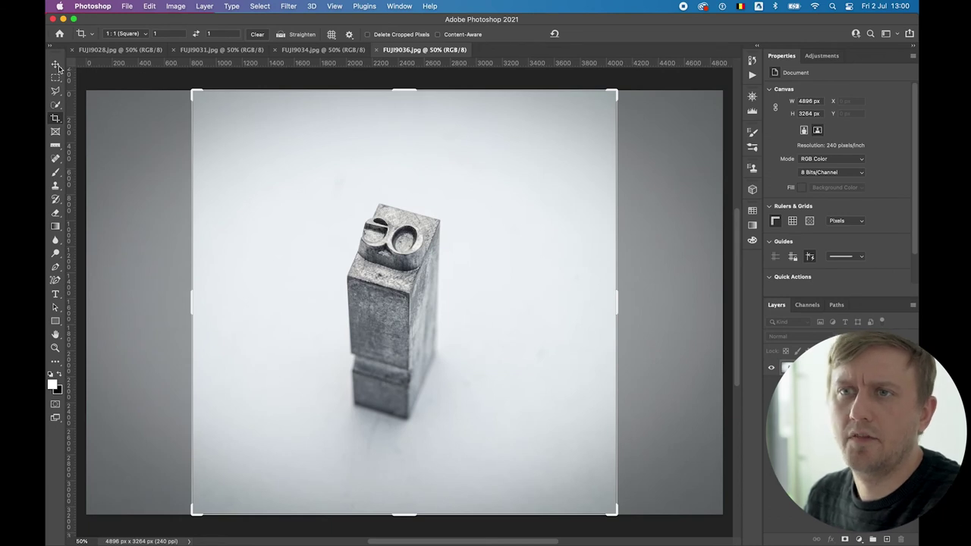
- Stop recording the action and enlarge the Actions panel list
left_click(752, 75)
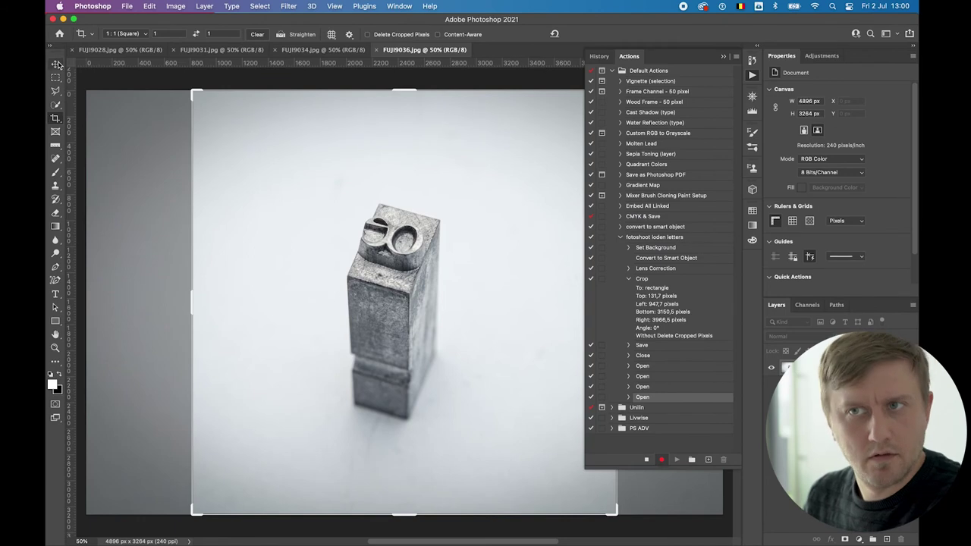
left_click(55, 63)
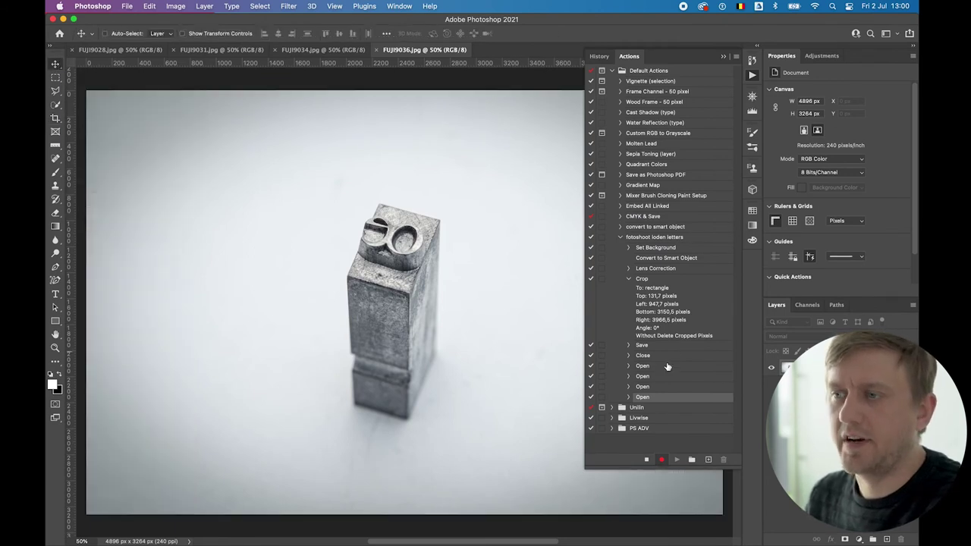
left_click(643, 459)
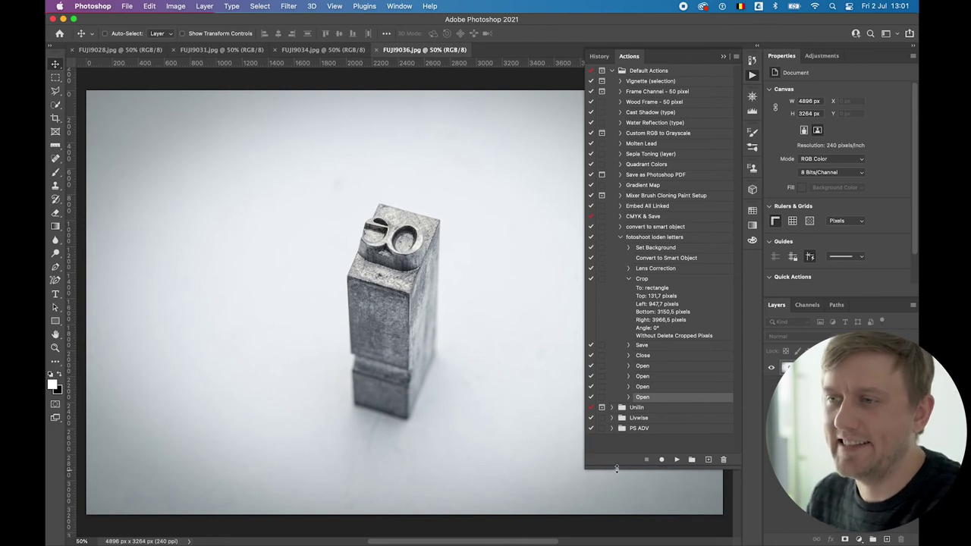
left_click_drag(609, 469, 626, 507)
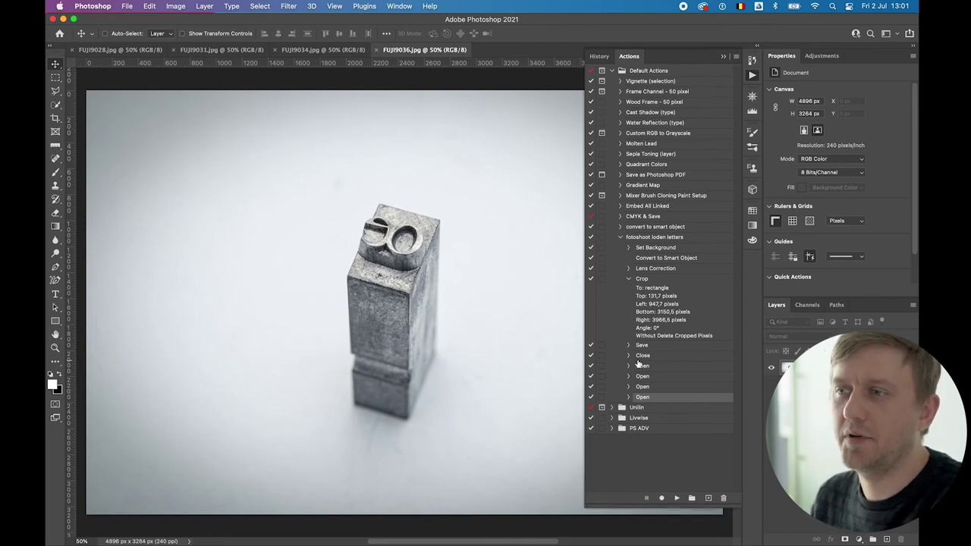
- Delete the four recorded Open steps and replay 'fotoshoot loden letters' on FUJI9036
left_click(659, 368, "shift")
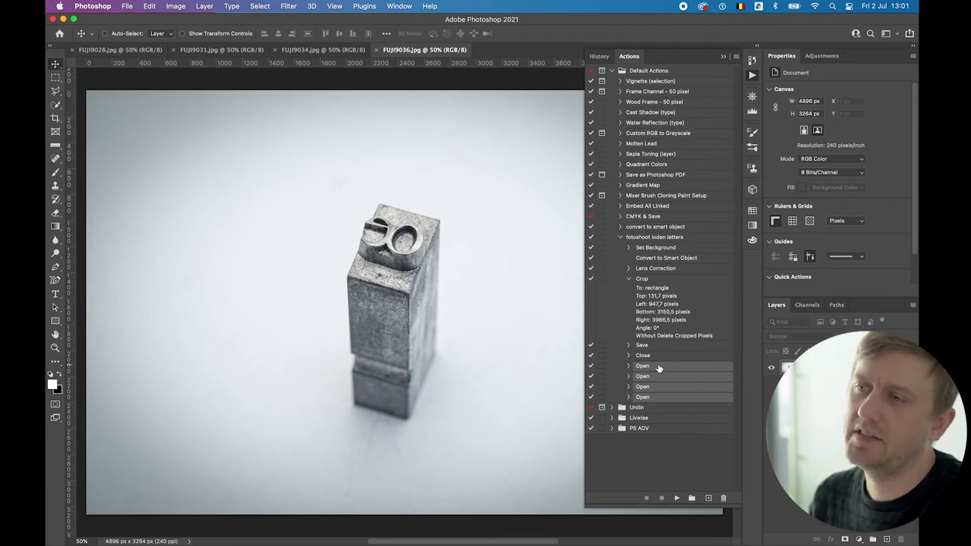
key("Delete")
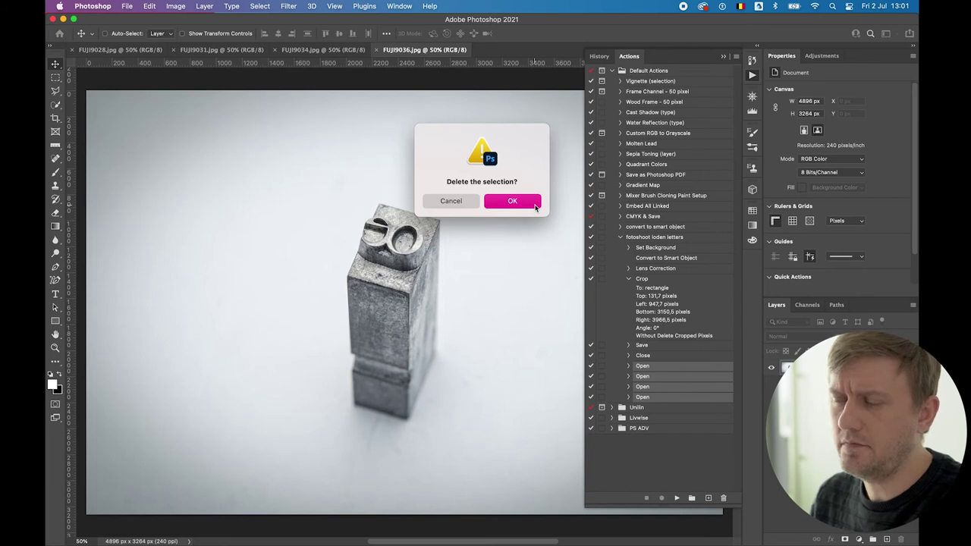
left_click(513, 201)
left_click(654, 238)
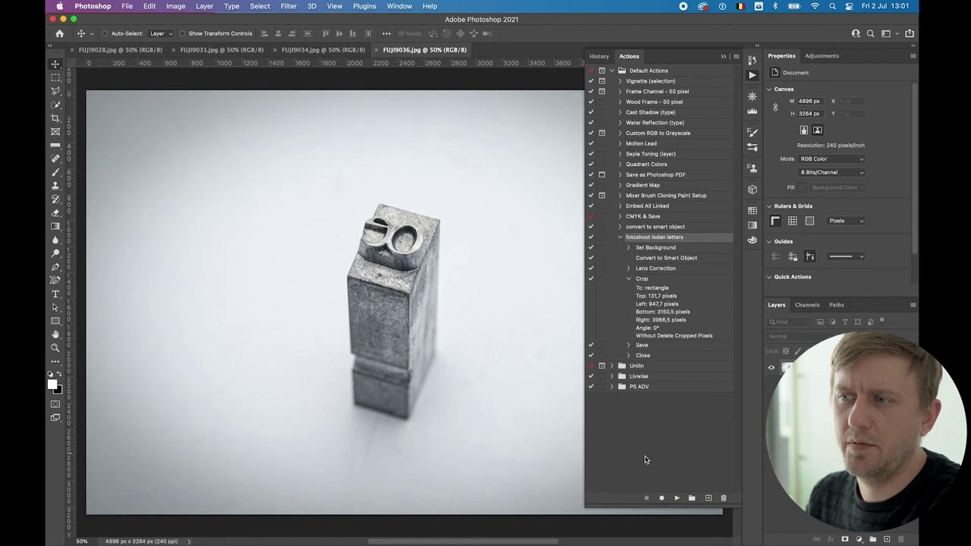
left_click(676, 498)
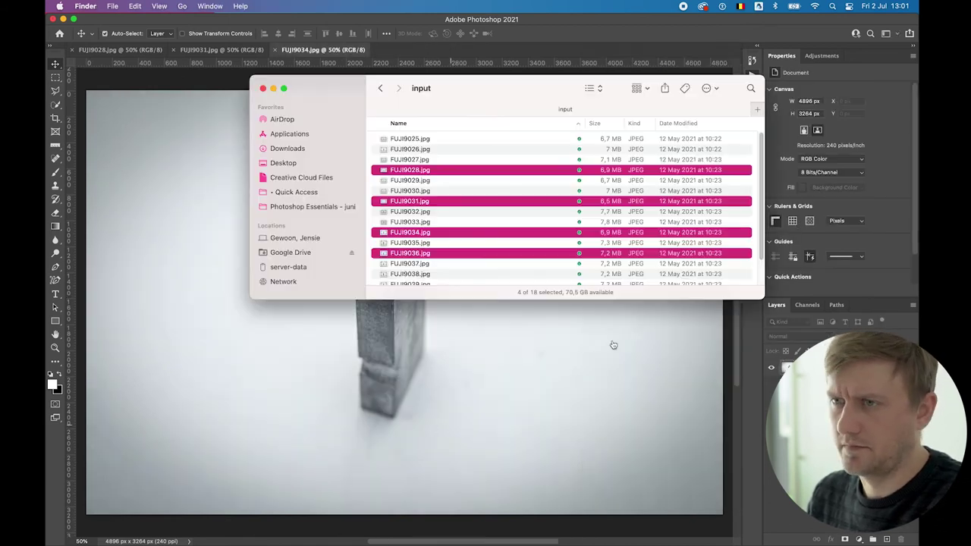
- In Finder, check output/psd for FUJI9025.psd and FUJI9036.psd, then return to Photoshop
left_click(458, 141)
key("super+Up")
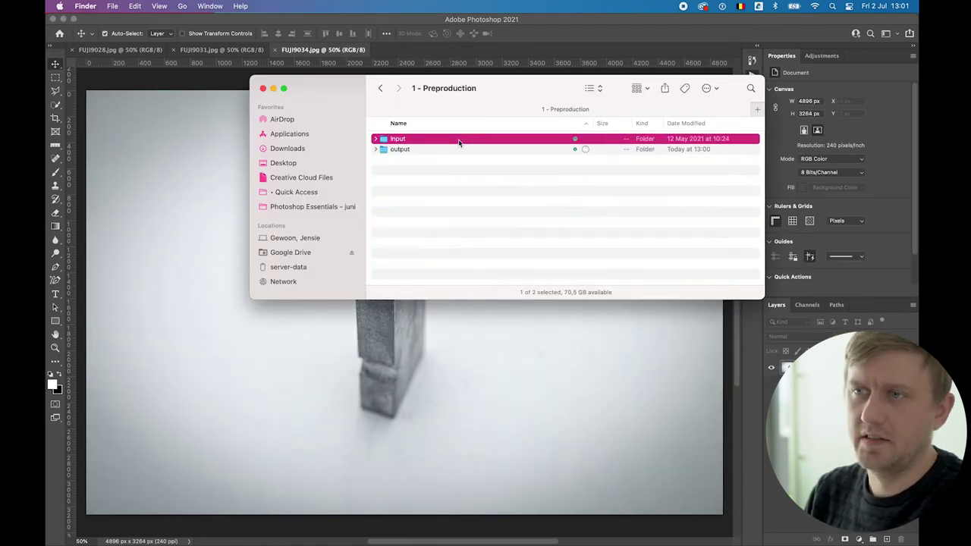
key("Down")
key("super+Down")
double_click(427, 161)
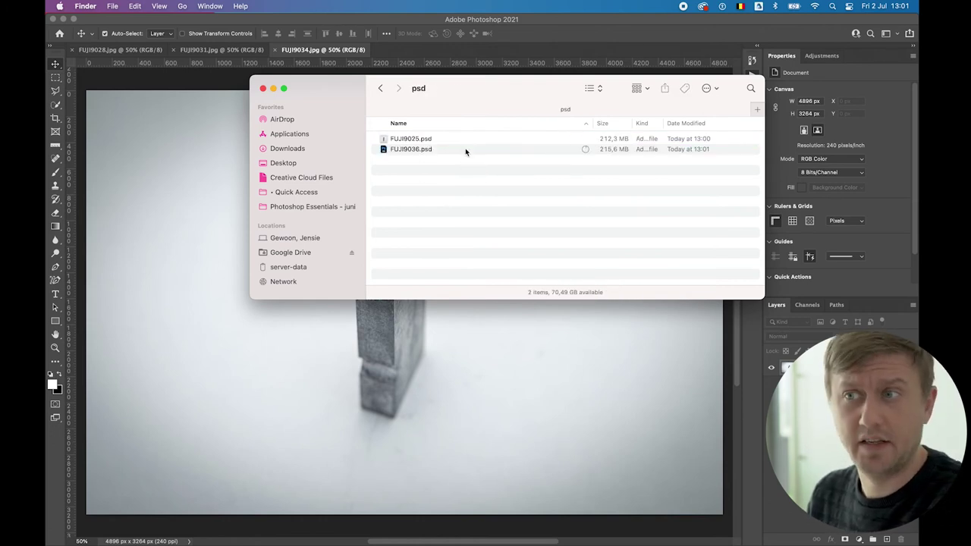
left_click(327, 51)
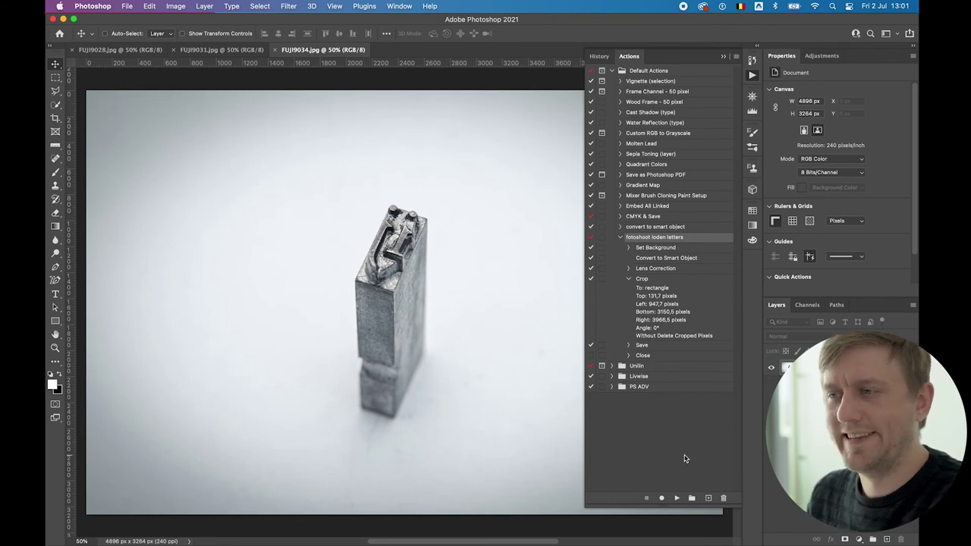
- Run the action on FUJI9034, nudge the letter block slightly, then close without saving
left_click(677, 498)
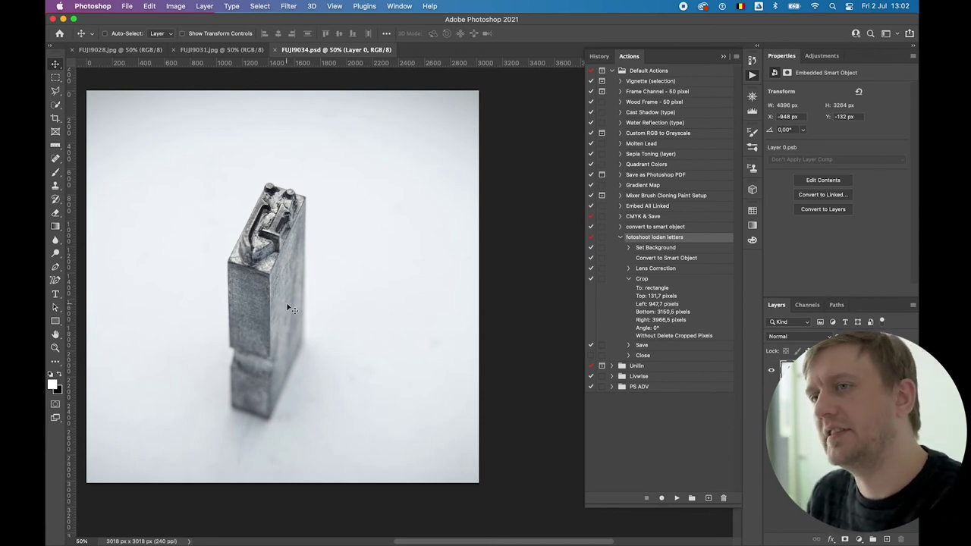
scroll(288, 305, "left", 2)
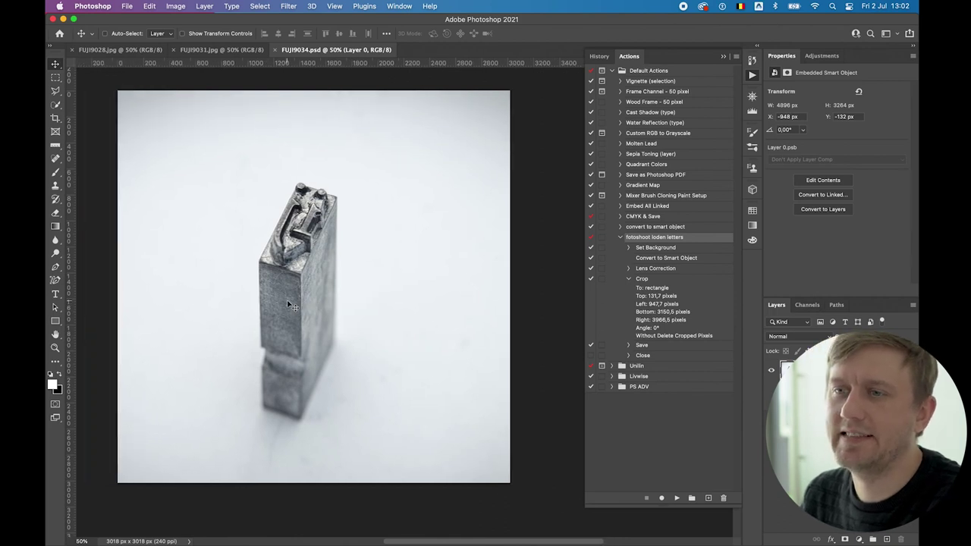
left_click_drag(296, 302, 307, 295)
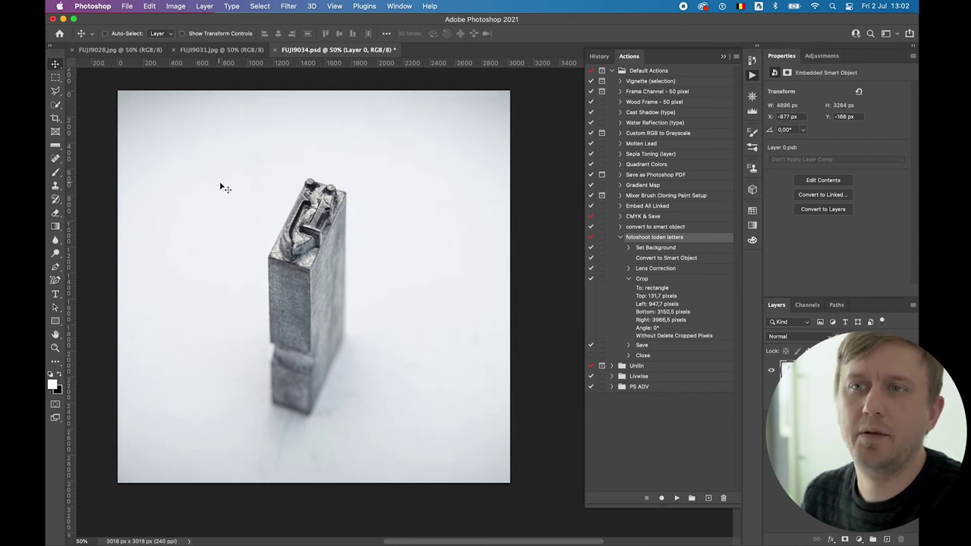
left_click(55, 118)
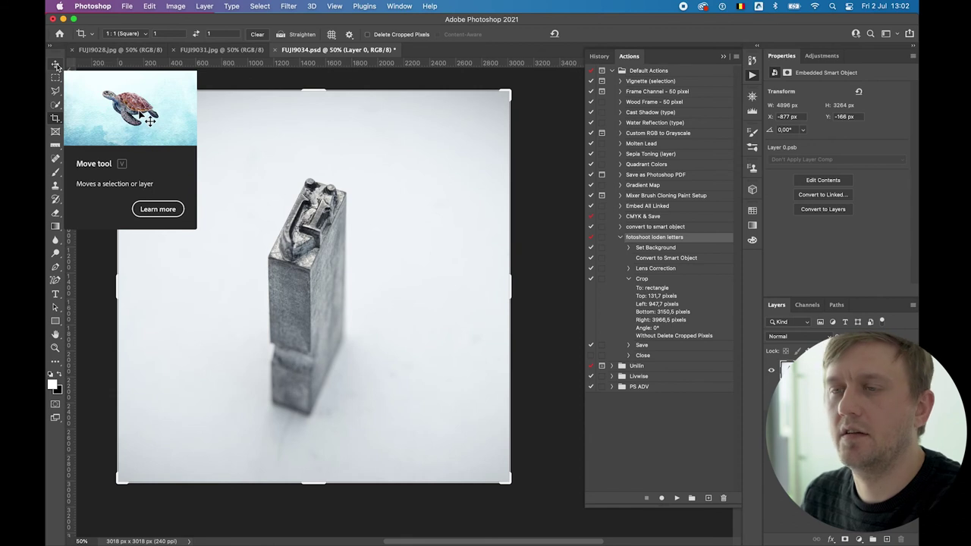
left_click(56, 66)
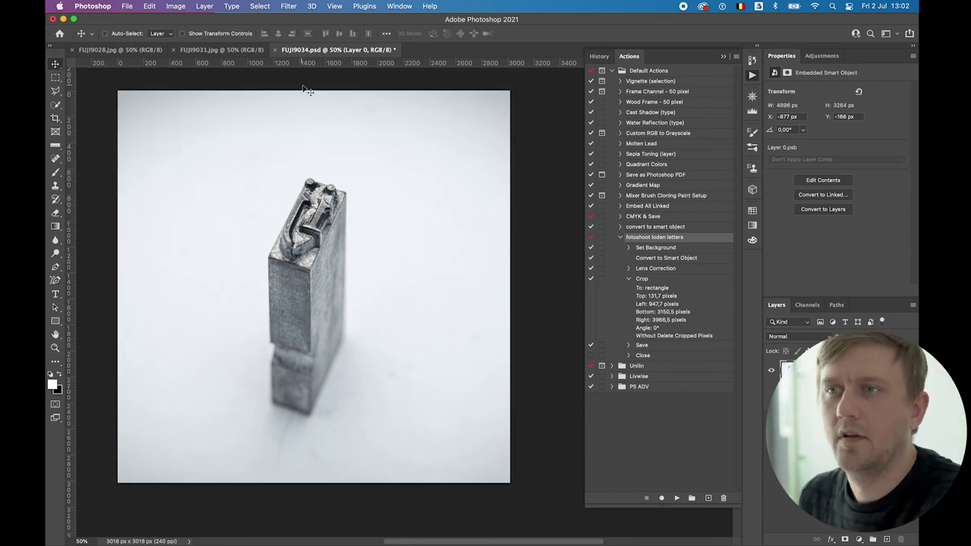
left_click(275, 50)
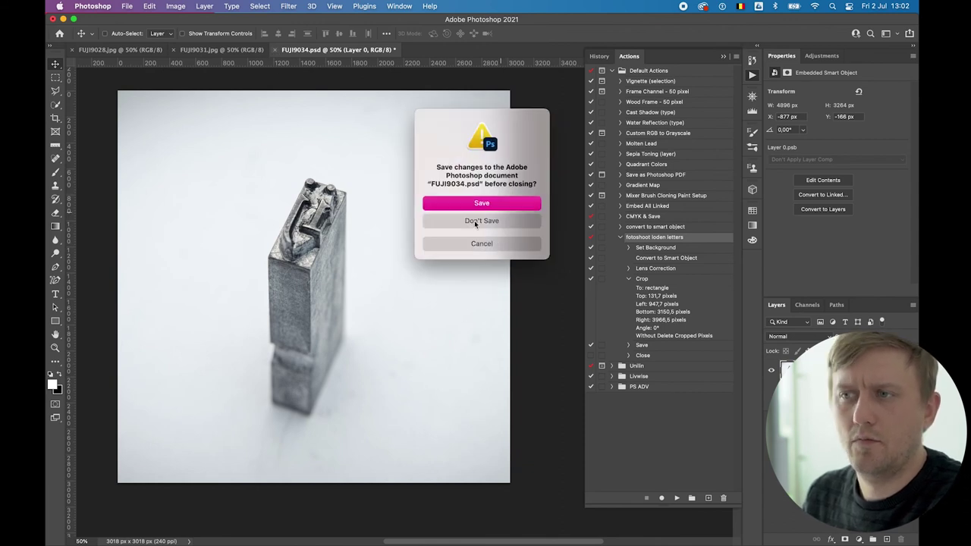
left_click(494, 221)
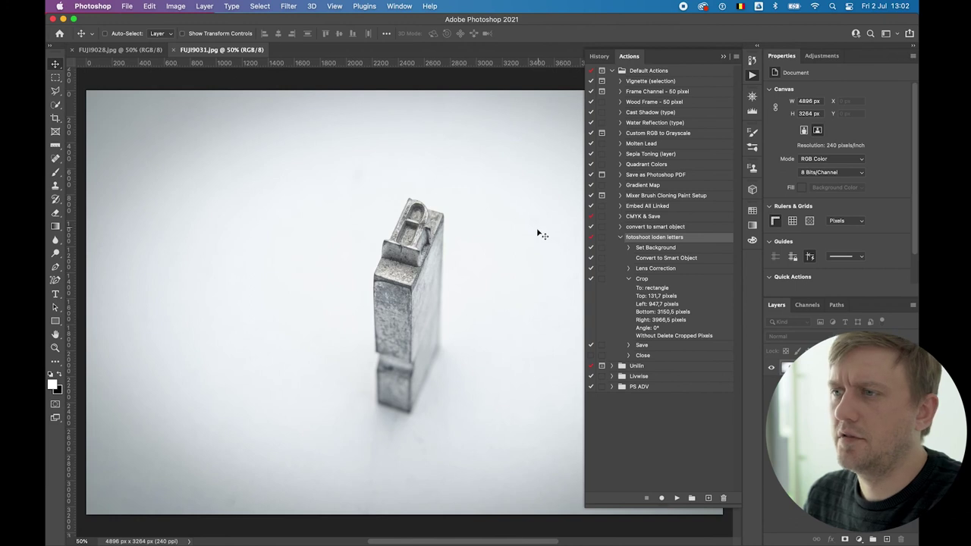
- Play the action on FUJI9031, switch to FUJI9028, and select the action's Close step
left_click(678, 499)
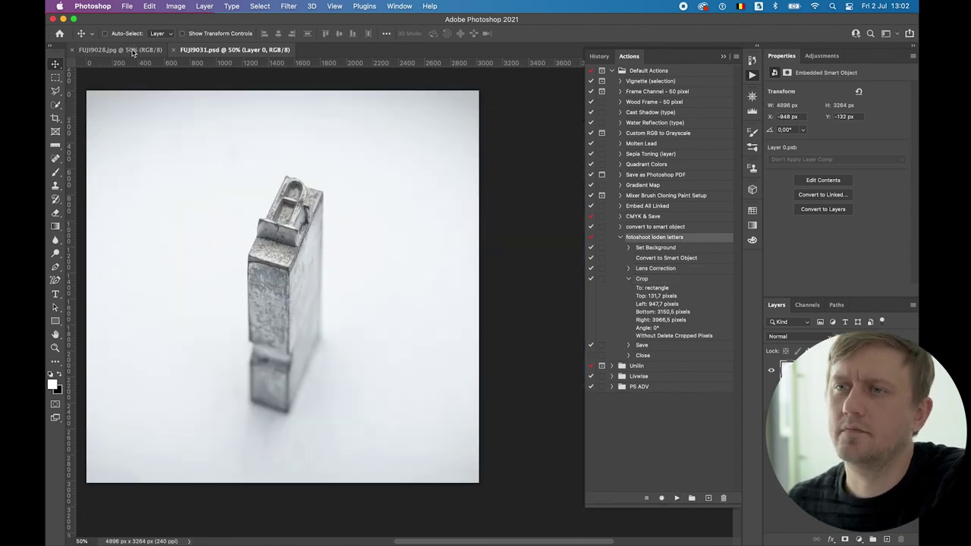
left_click(129, 50)
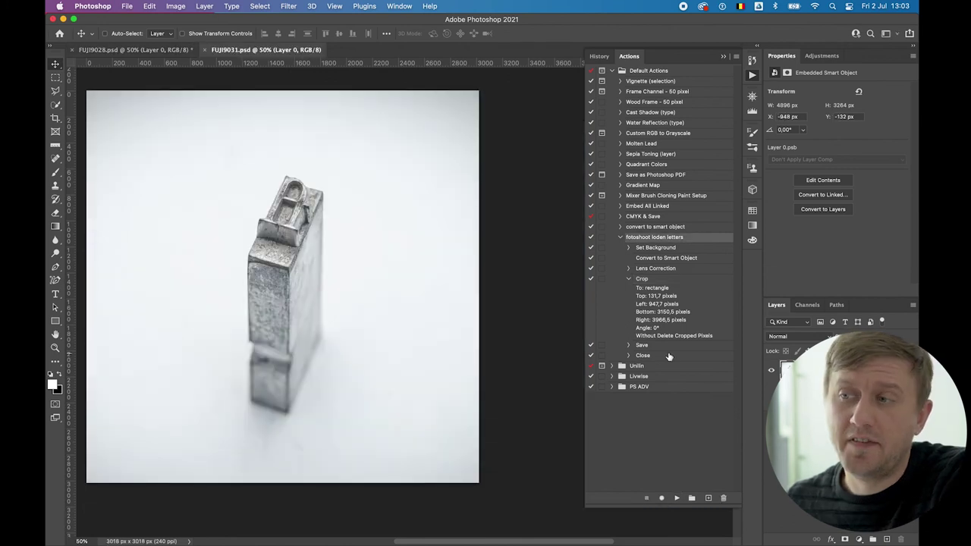
left_click(657, 358)
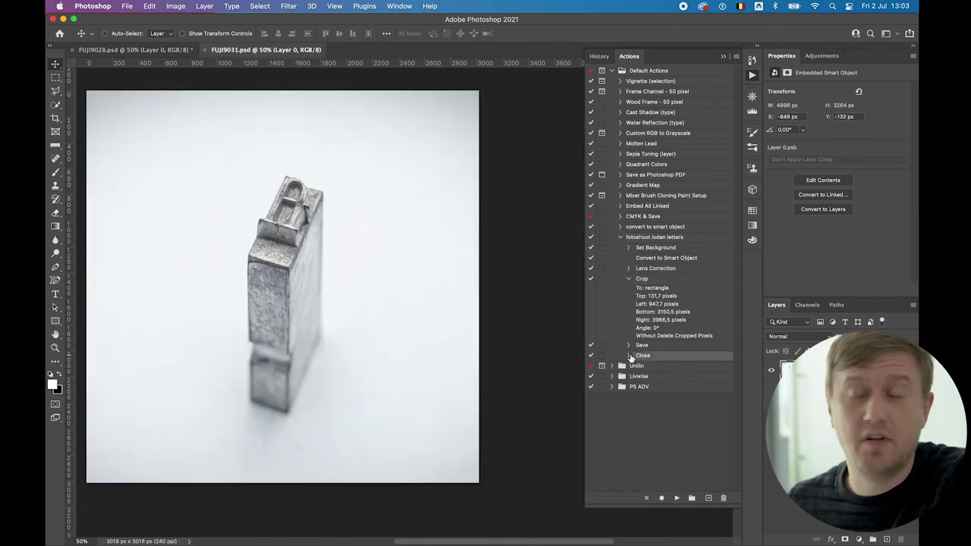